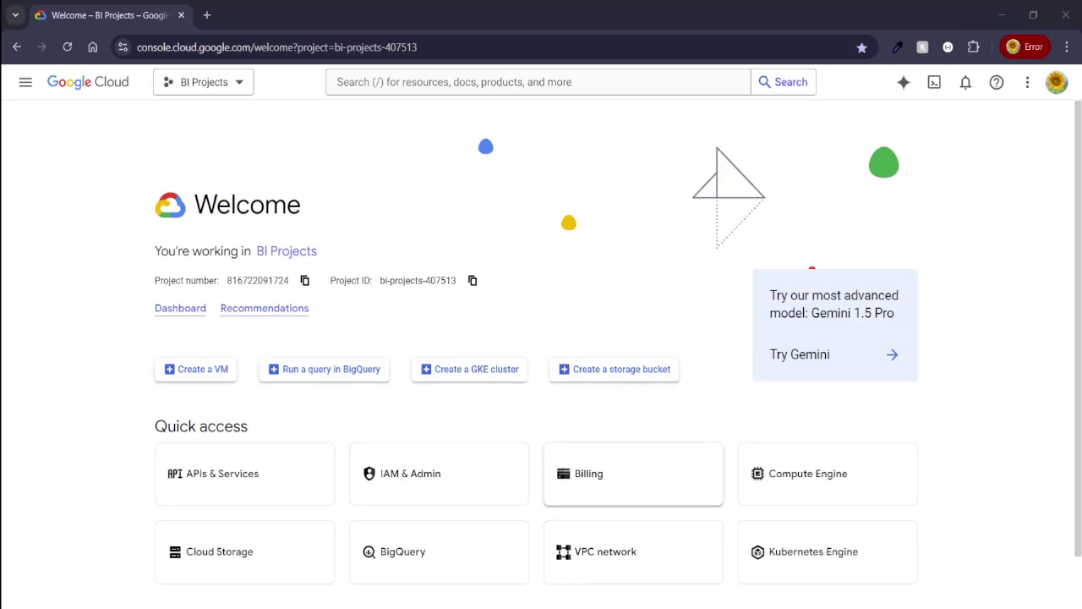
Open the Billing overview and review the current month's cost, top projects and top services
click(604, 478)
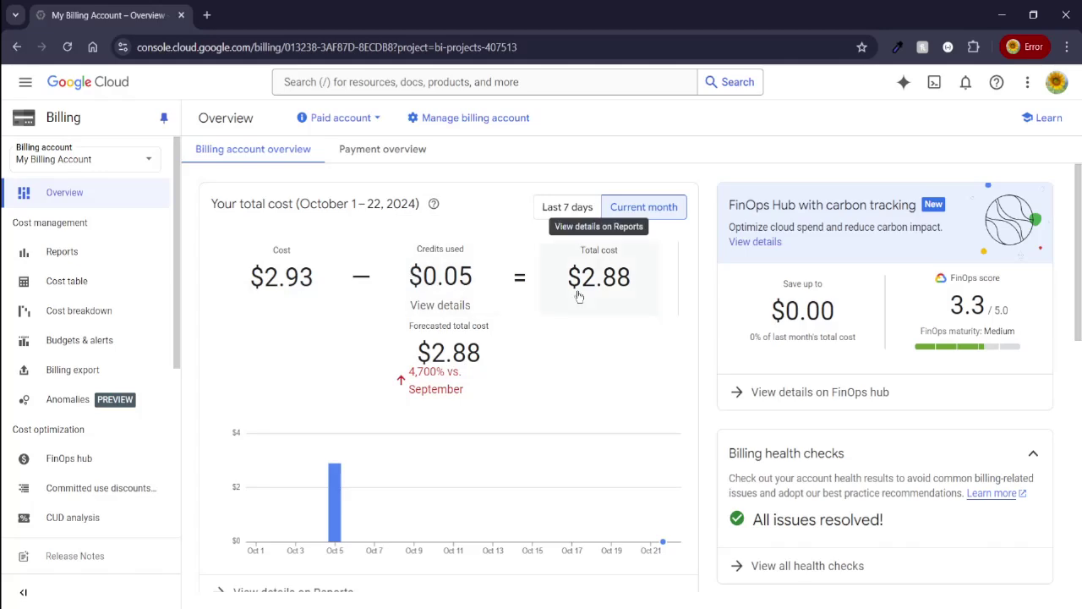
scroll(507, 308, down, 1)
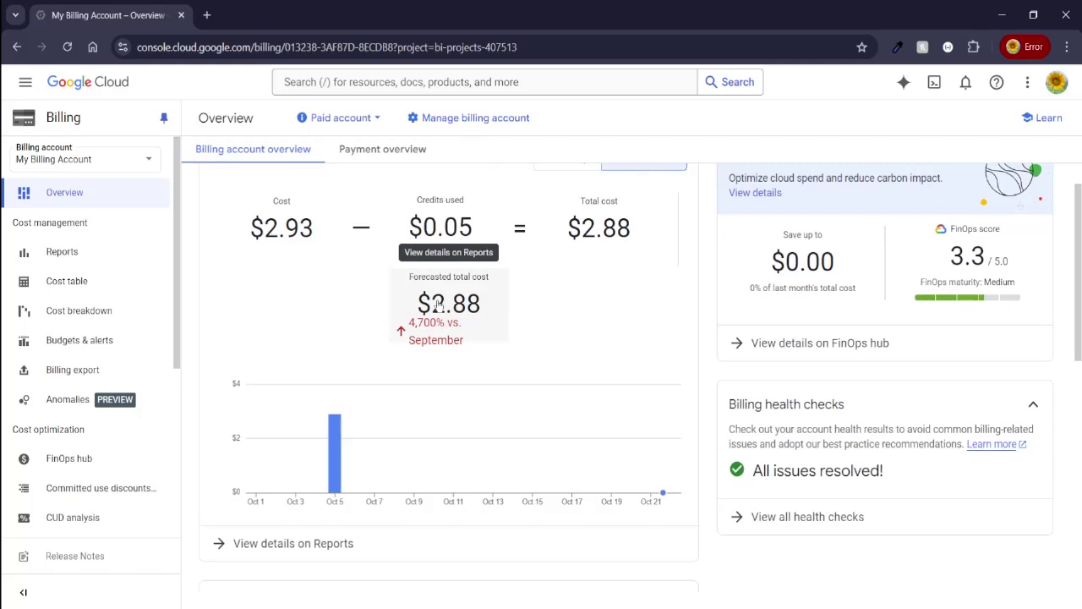
scroll(411, 329, down, 4)
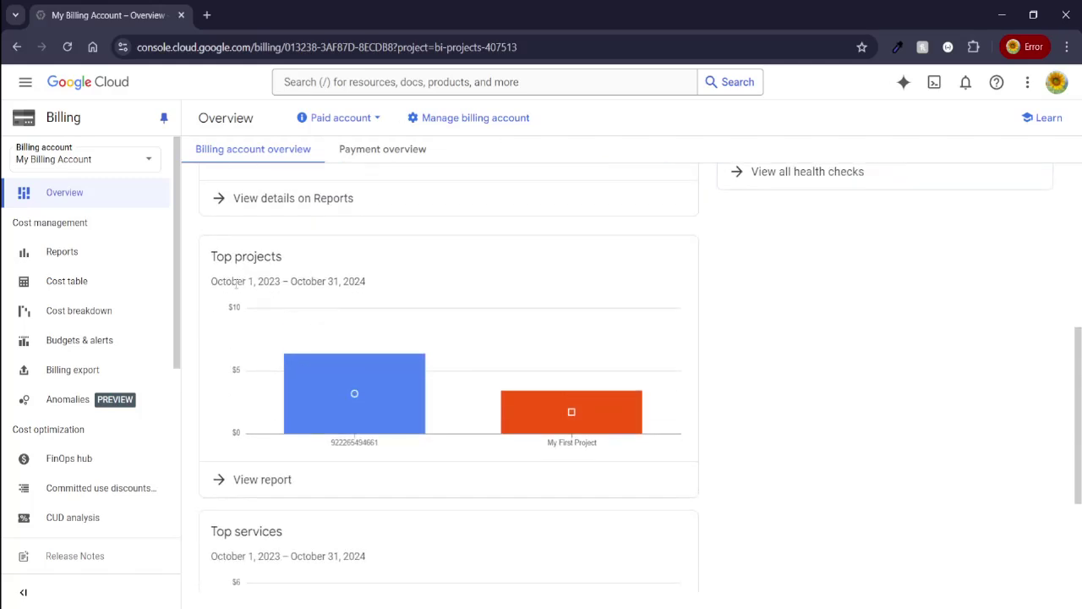
scroll(380, 440, down, 3)
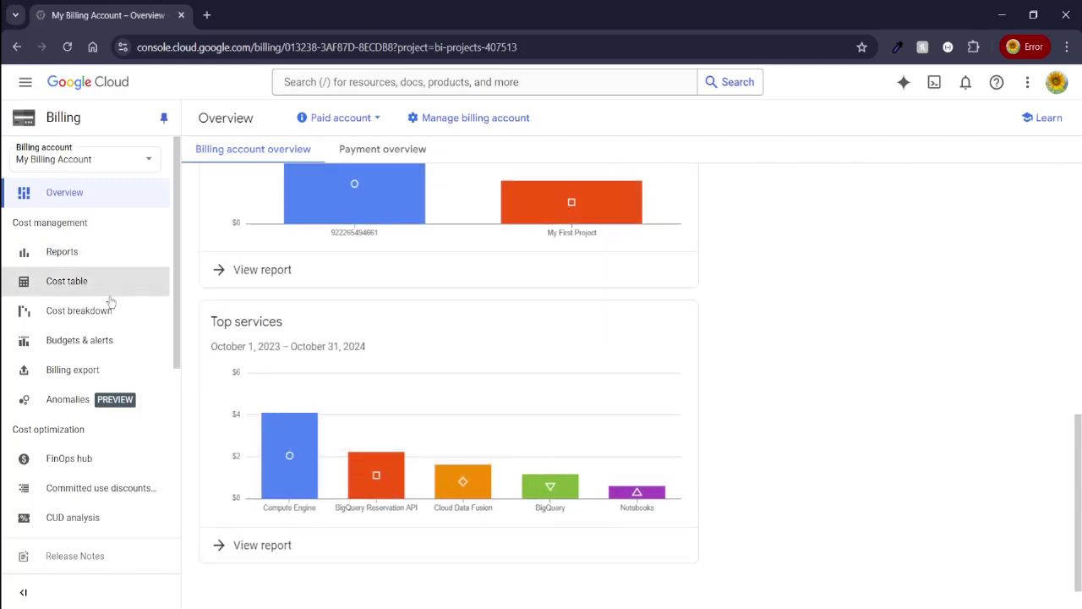
Start a new budget in Budgets & alerts, naming it Monthly 500 with a Monthly time range
click(100, 340)
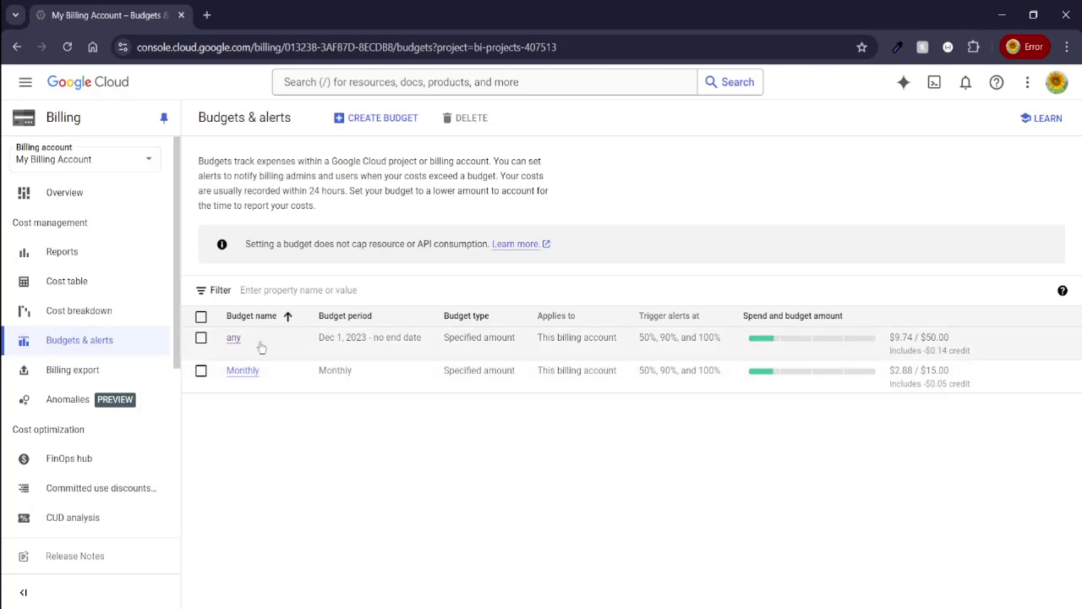
click(384, 119)
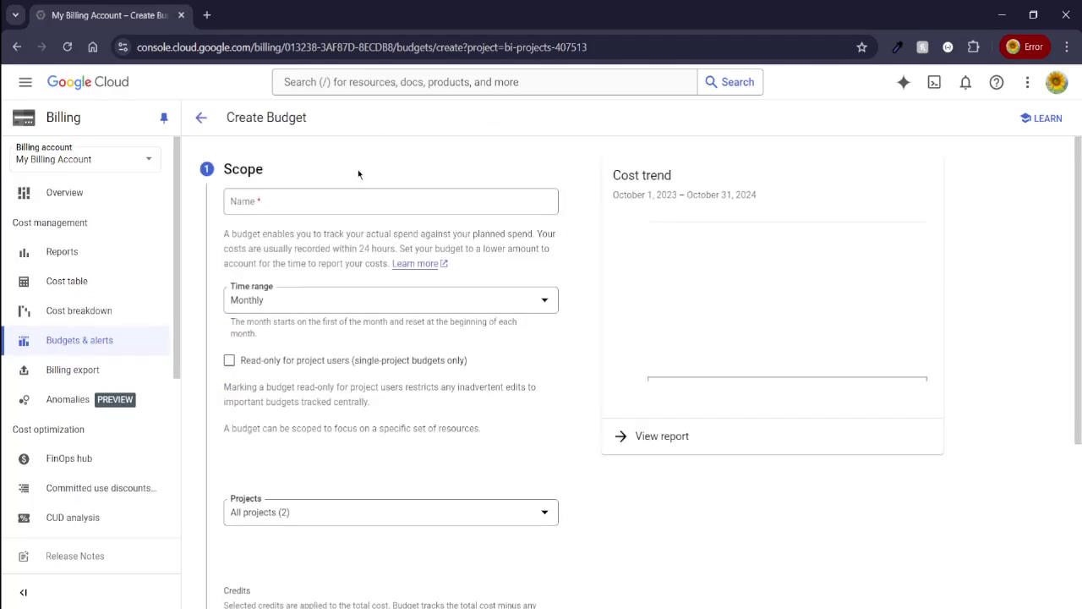
click(269, 198)
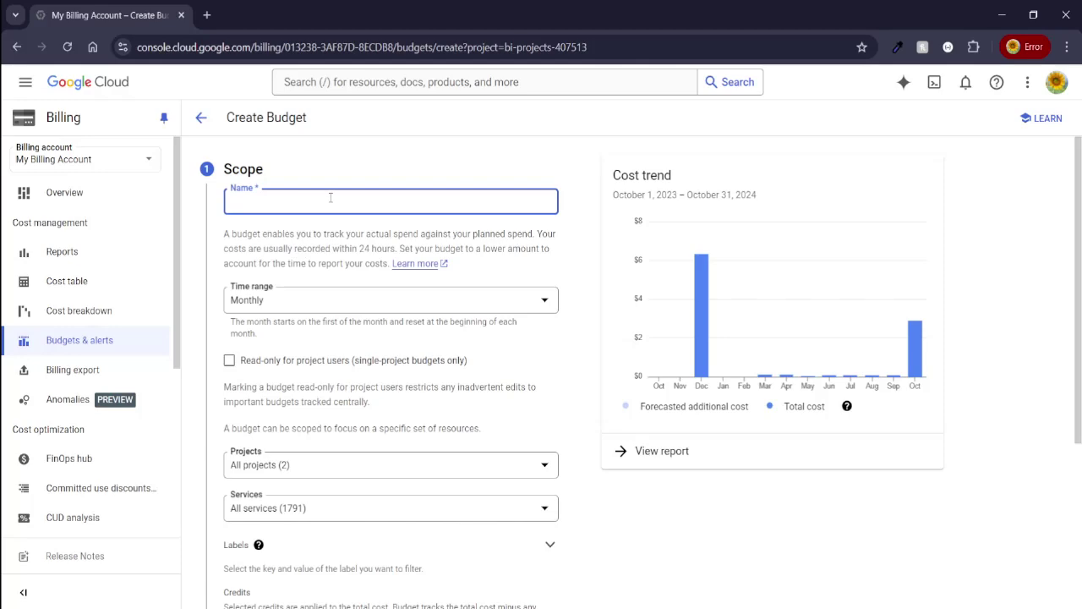
text(Montlhly 500)
click(429, 301)
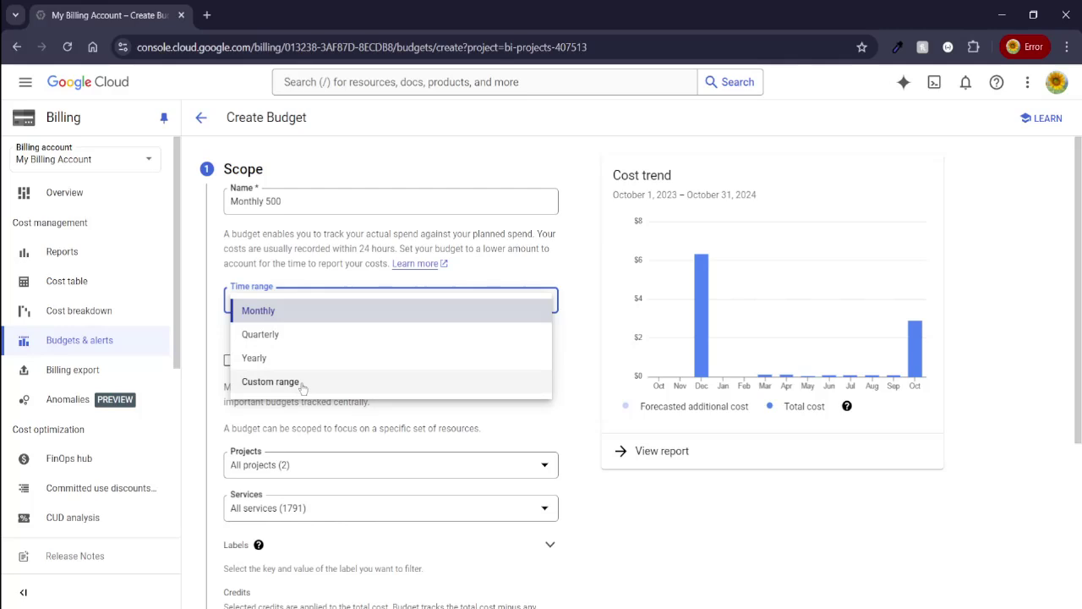
click(267, 310)
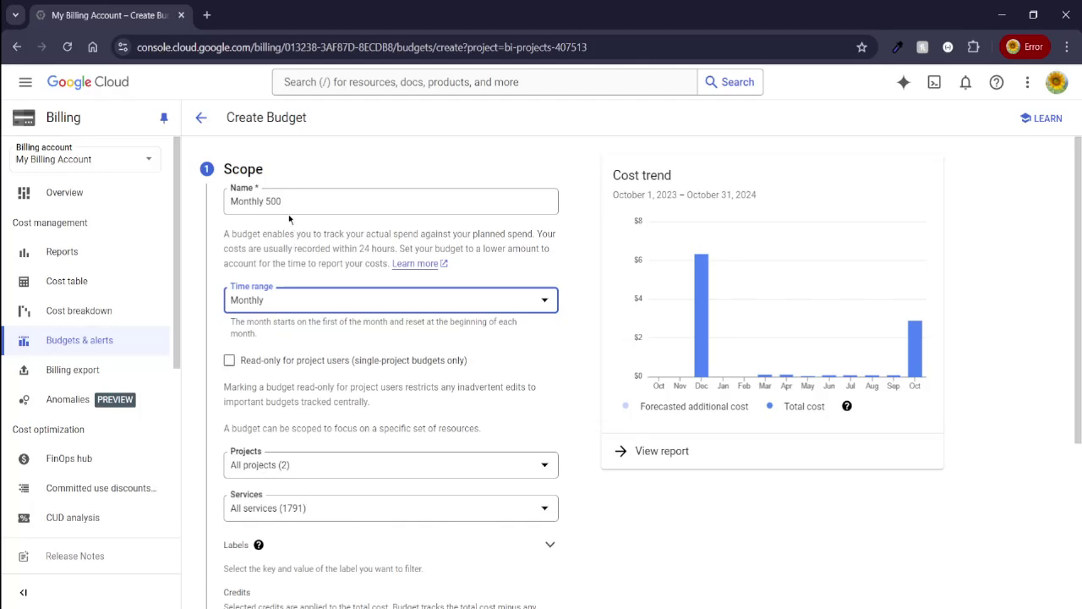
Keep all projects in the budget's scope and make the budget read-only for project users
click(290, 465)
click(242, 473)
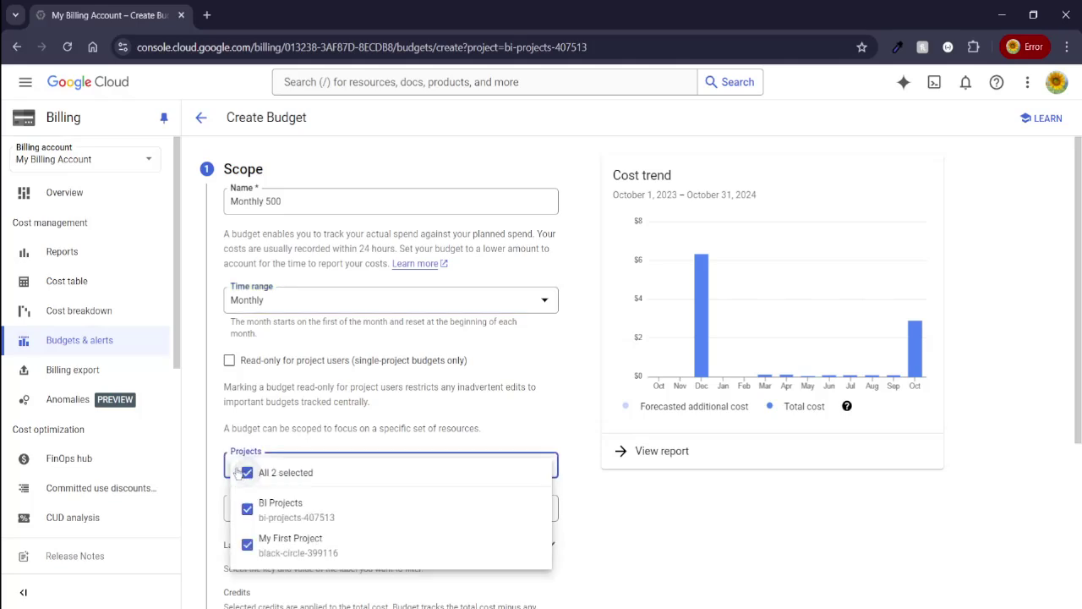
click(215, 449)
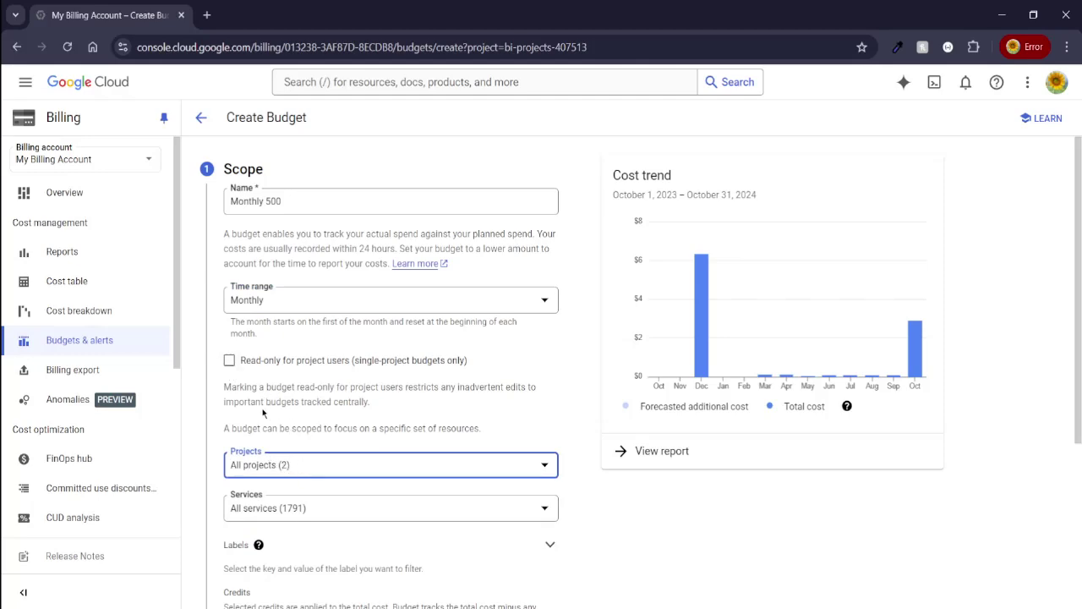
click(228, 365)
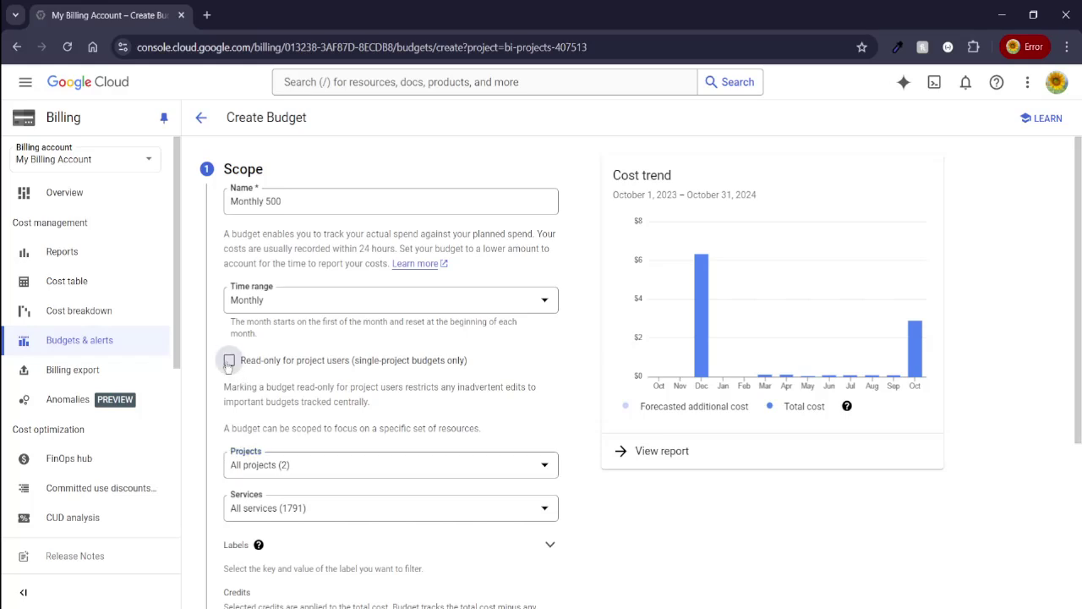
Examine the label filter and the individual discount types under Credits in the budget scope
scroll(228, 365, down, 2)
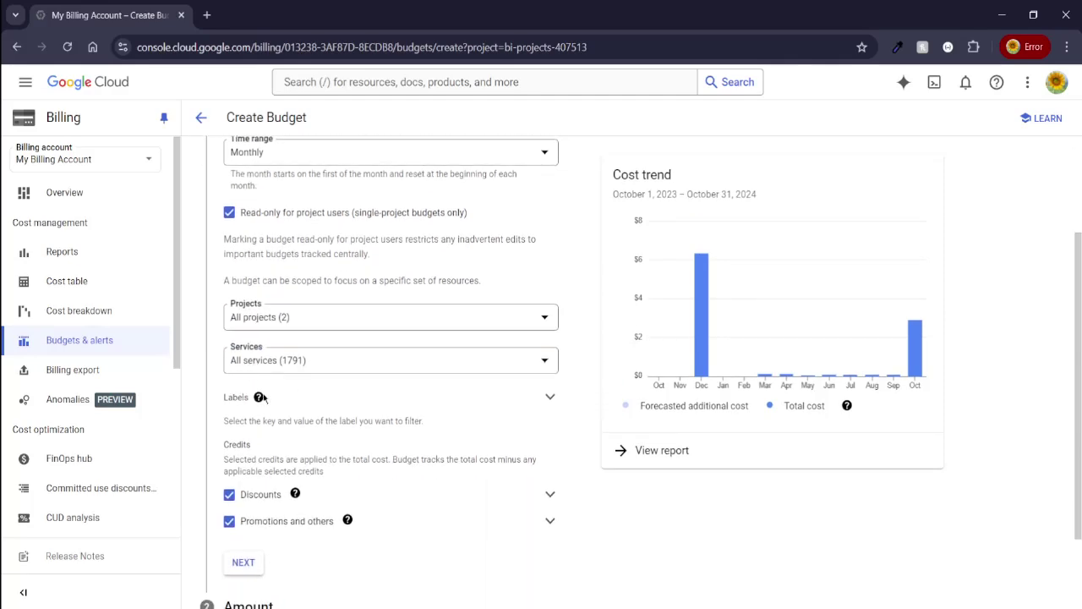
click(287, 400)
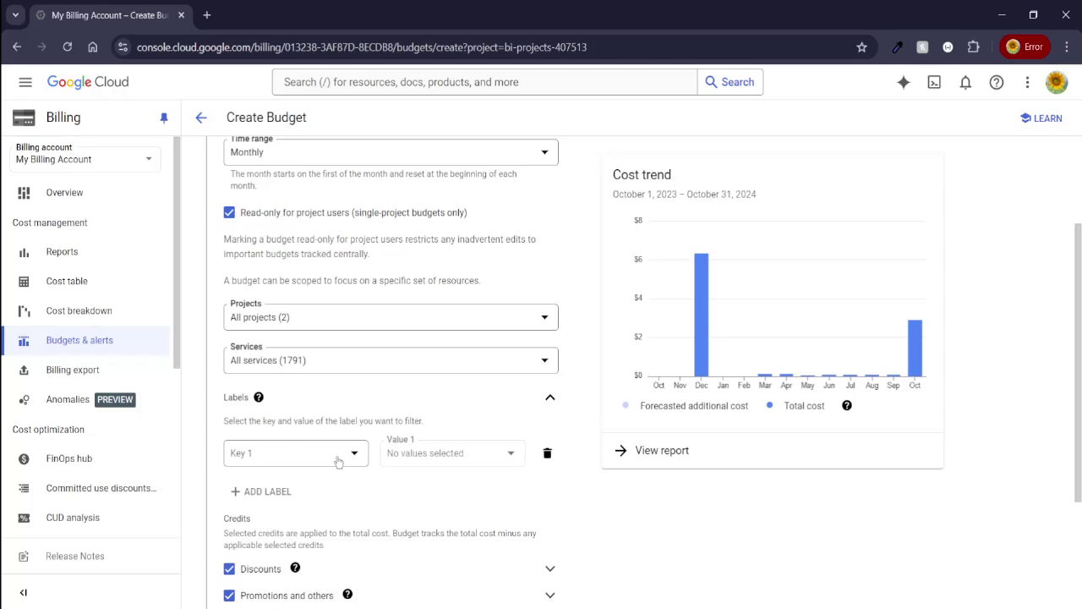
click(336, 402)
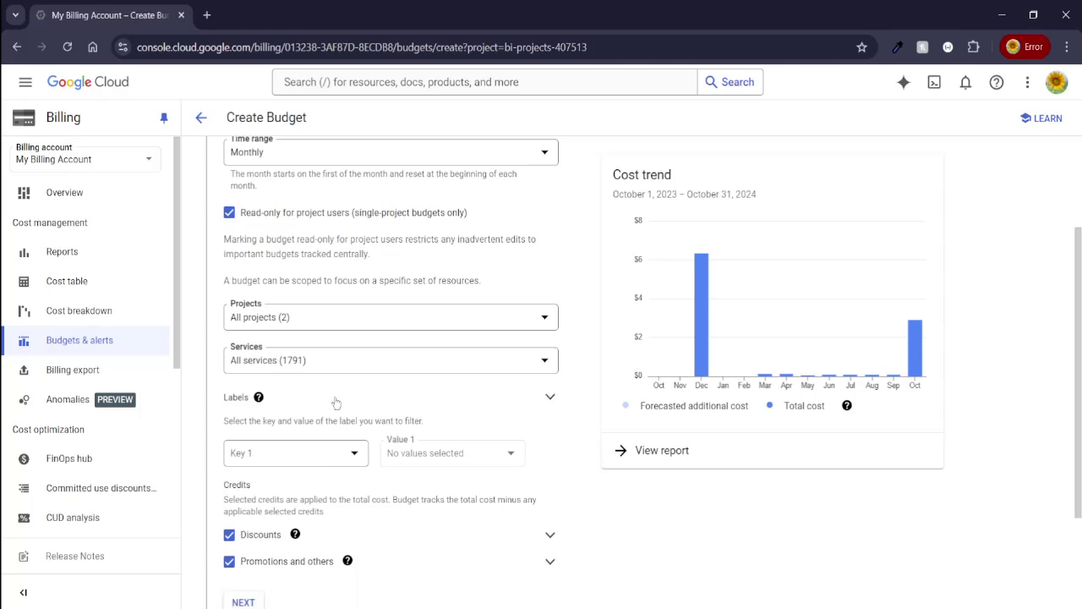
scroll(253, 387, down, 1)
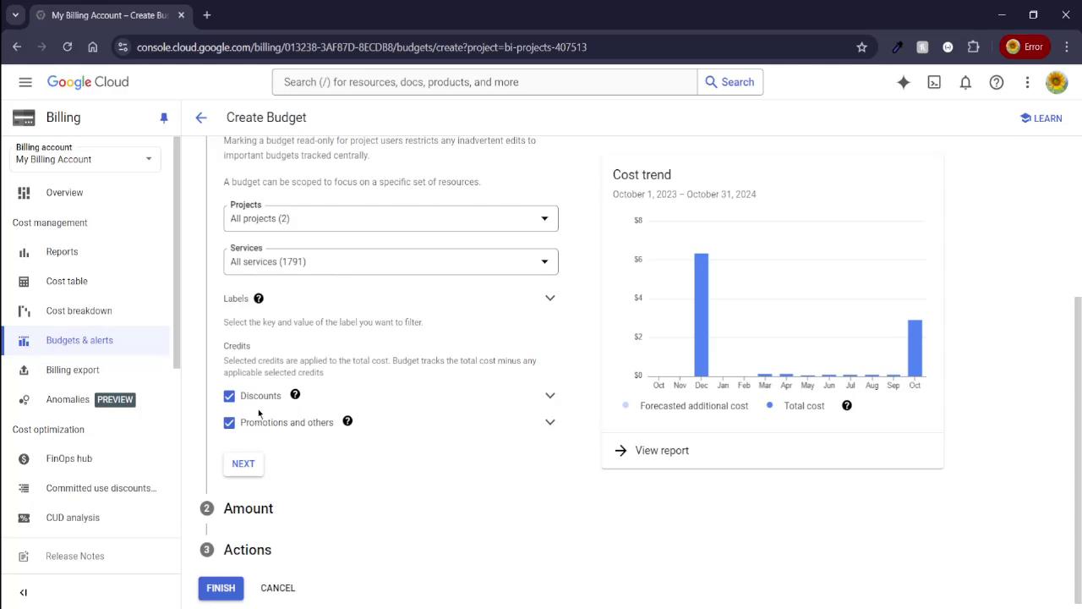
scroll(259, 412, up, 2)
scroll(270, 423, down, 1)
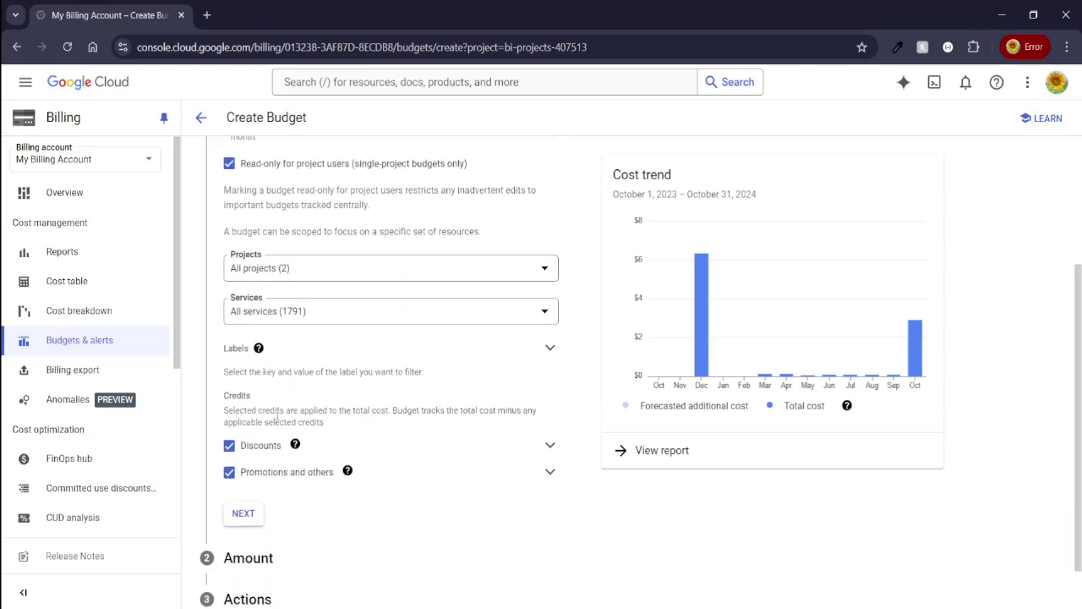
click(295, 445)
click(550, 444)
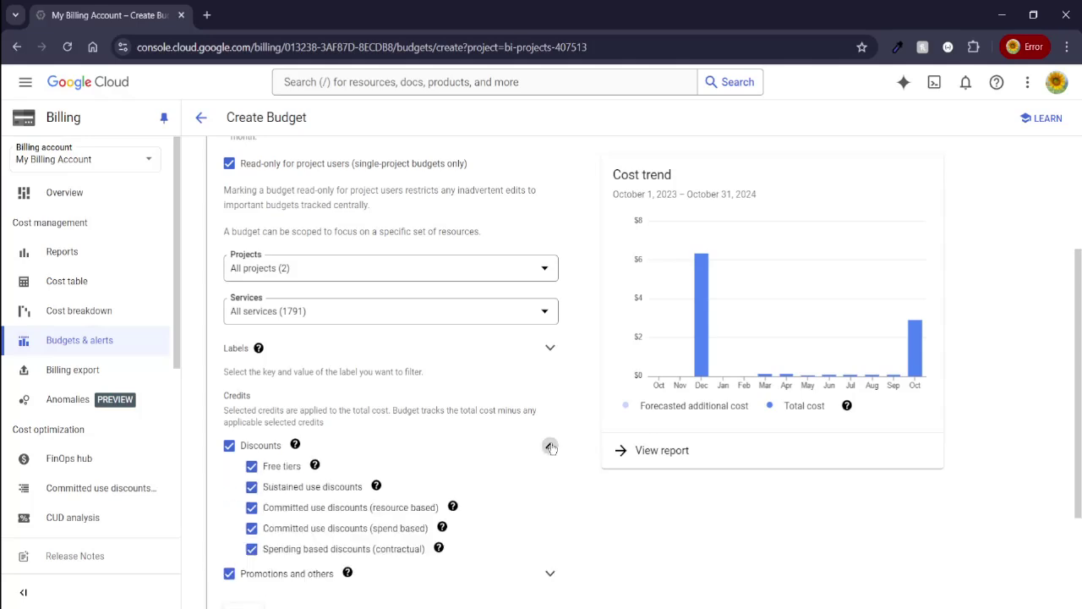
scroll(536, 451, down, 1)
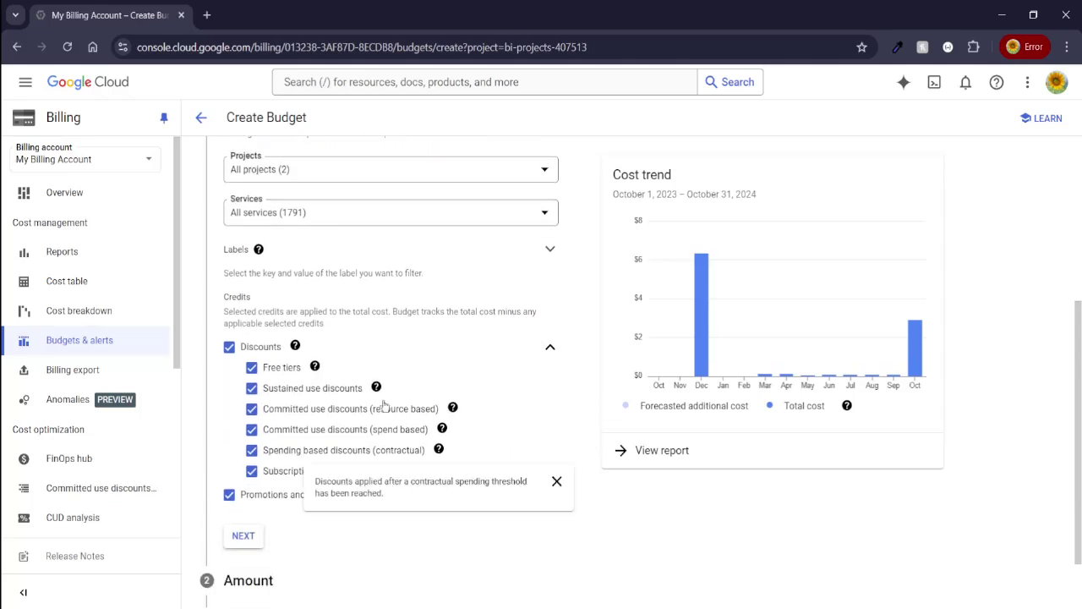
click(549, 348)
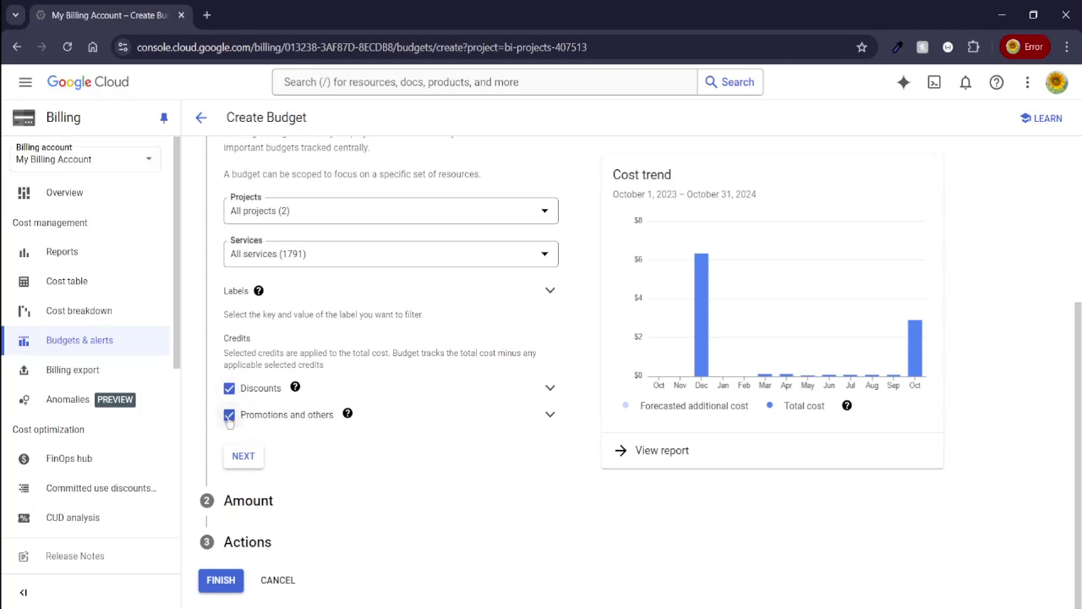
Review the budget scope's name, time range, projects, services and credits
scroll(228, 421, up, 3)
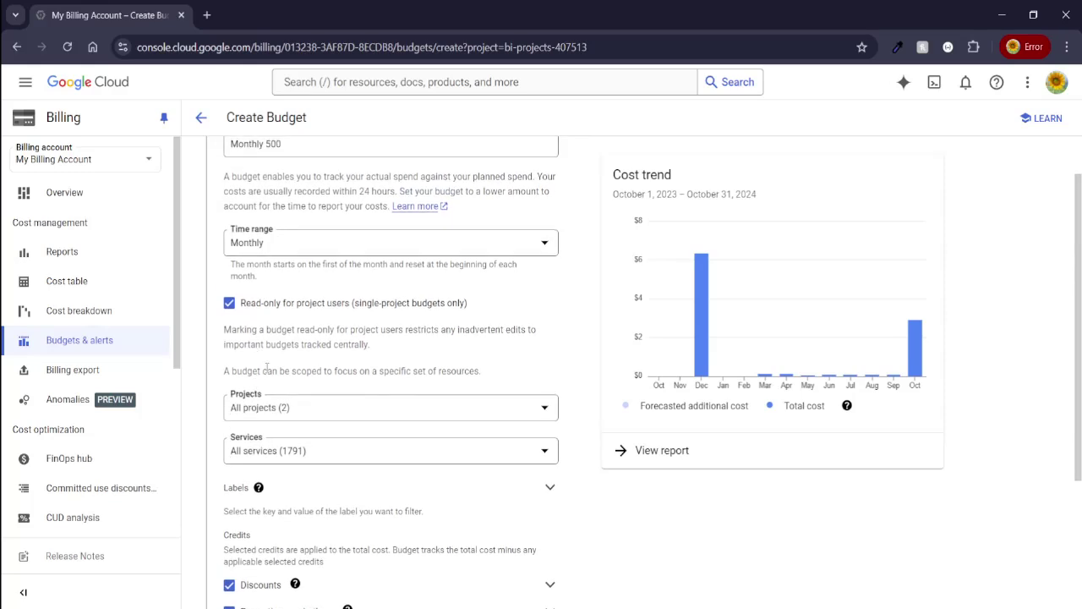
scroll(269, 360, down, 1)
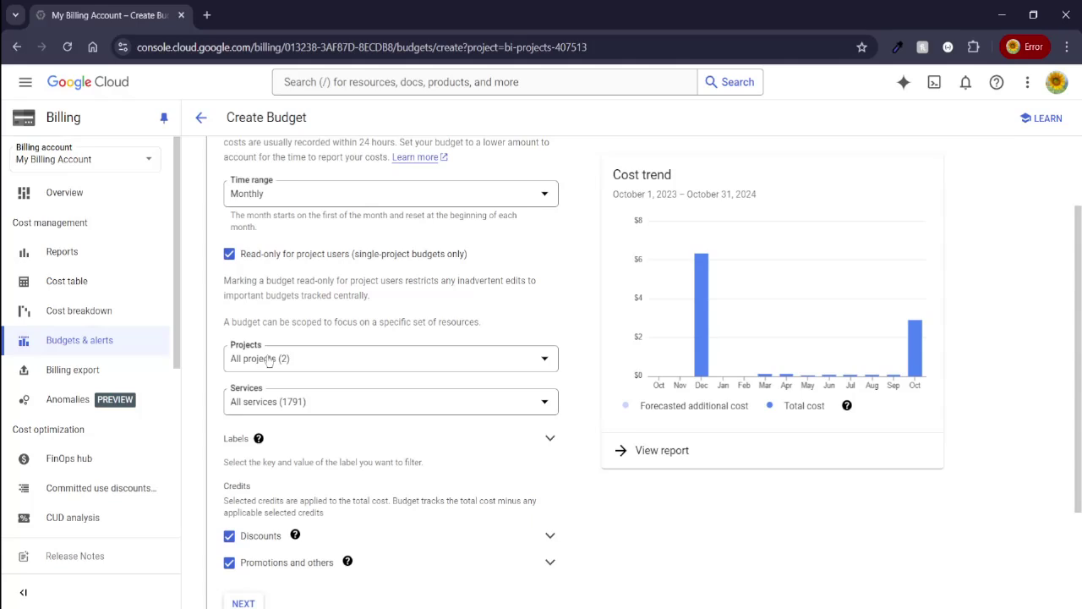
scroll(237, 306, up, 2)
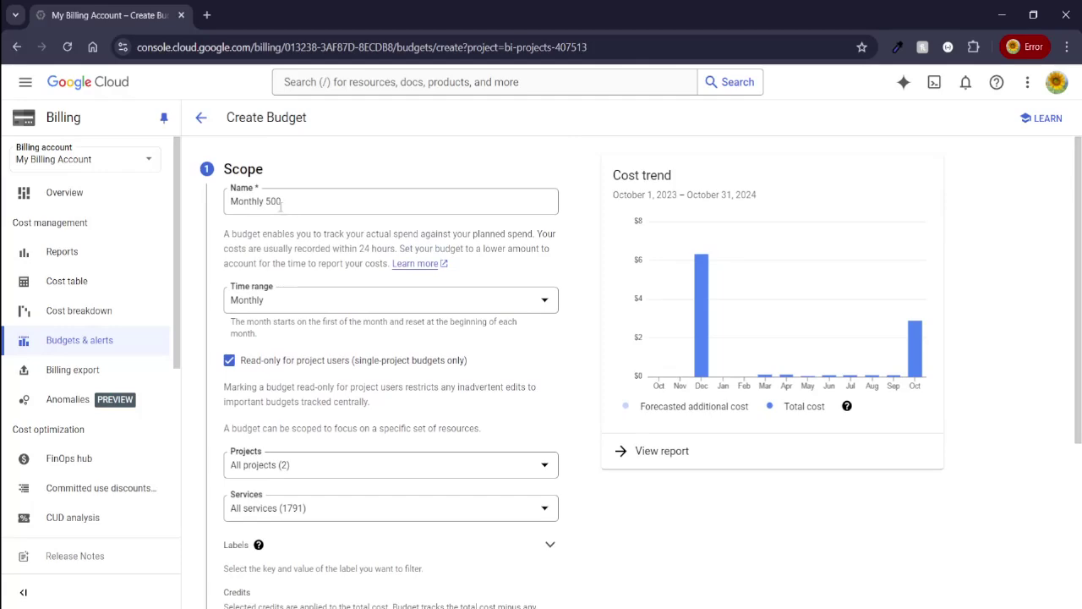
scroll(286, 245, down, 3)
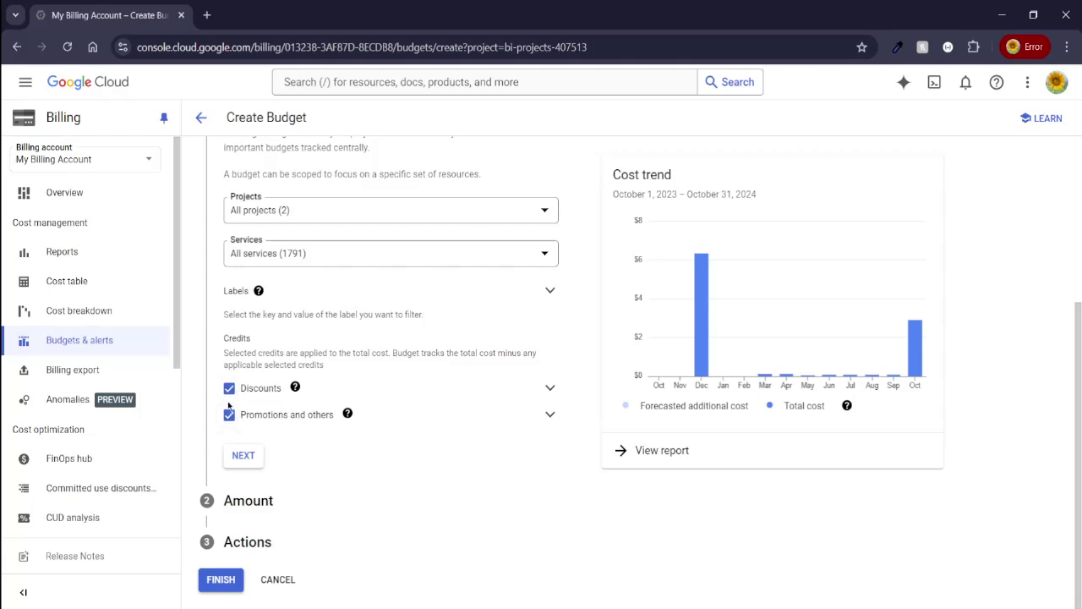
scroll(225, 380, up, 3)
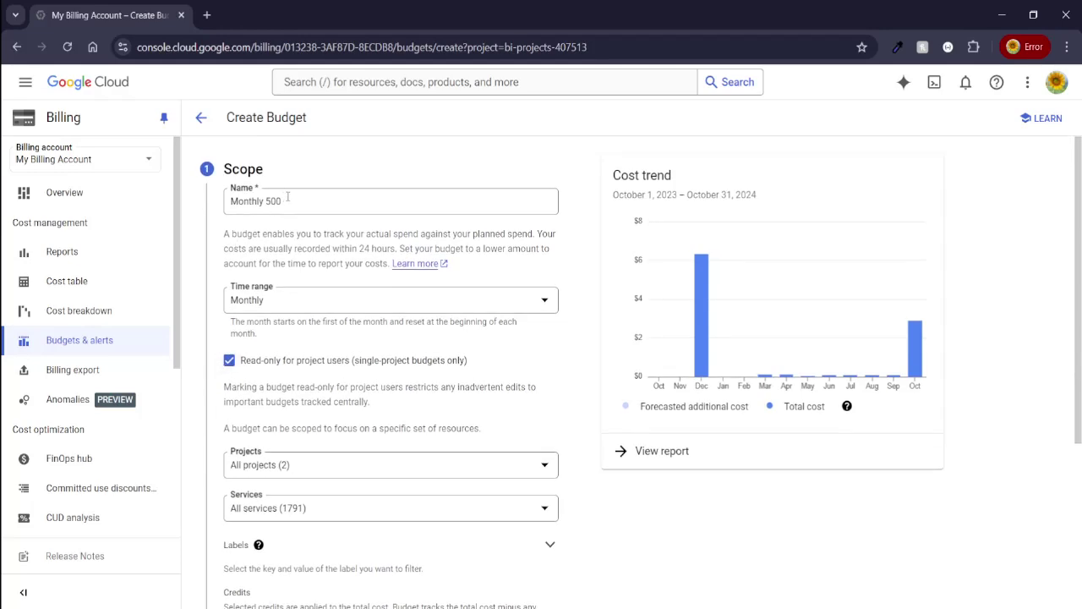
Accept the scope, set a Specified amount budget with a target of $500, and continue to the alert actions
scroll(287, 203, down, 3)
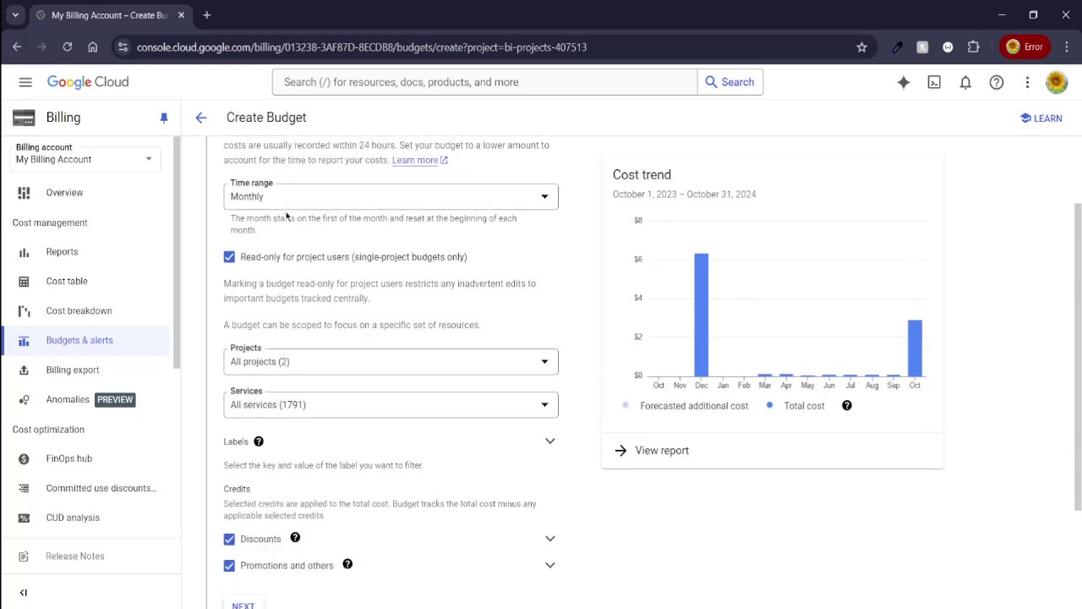
click(244, 457)
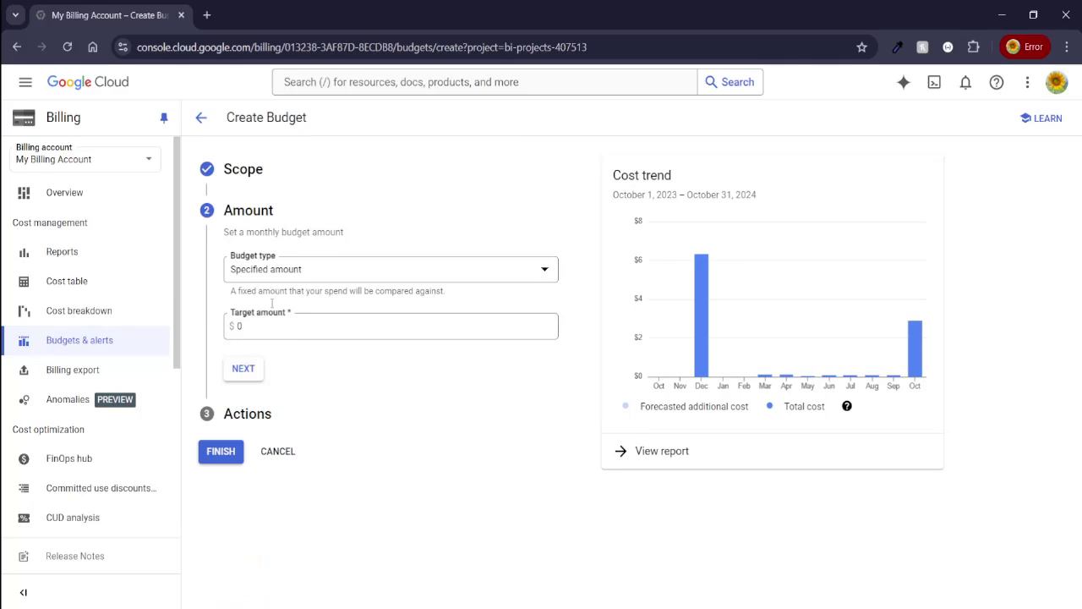
drag(250, 326, 211, 327)
text(00)
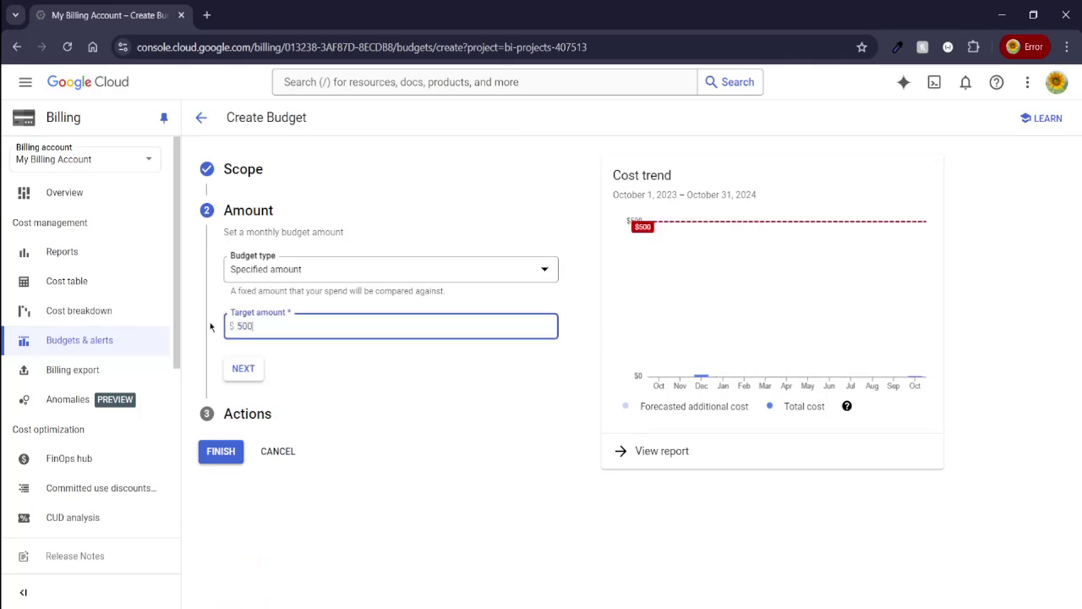
click(290, 272)
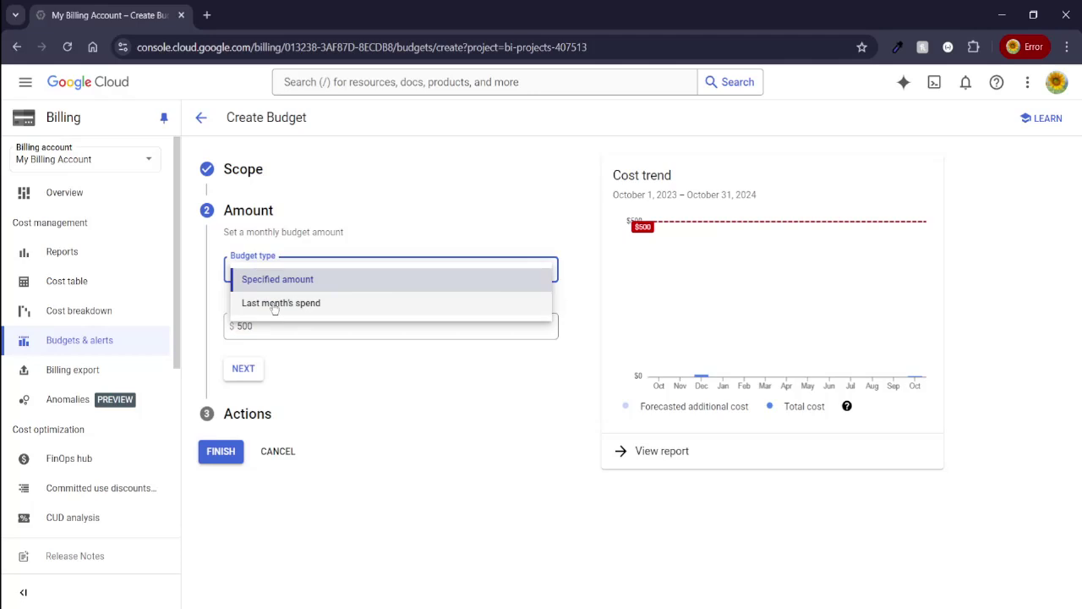
click(287, 358)
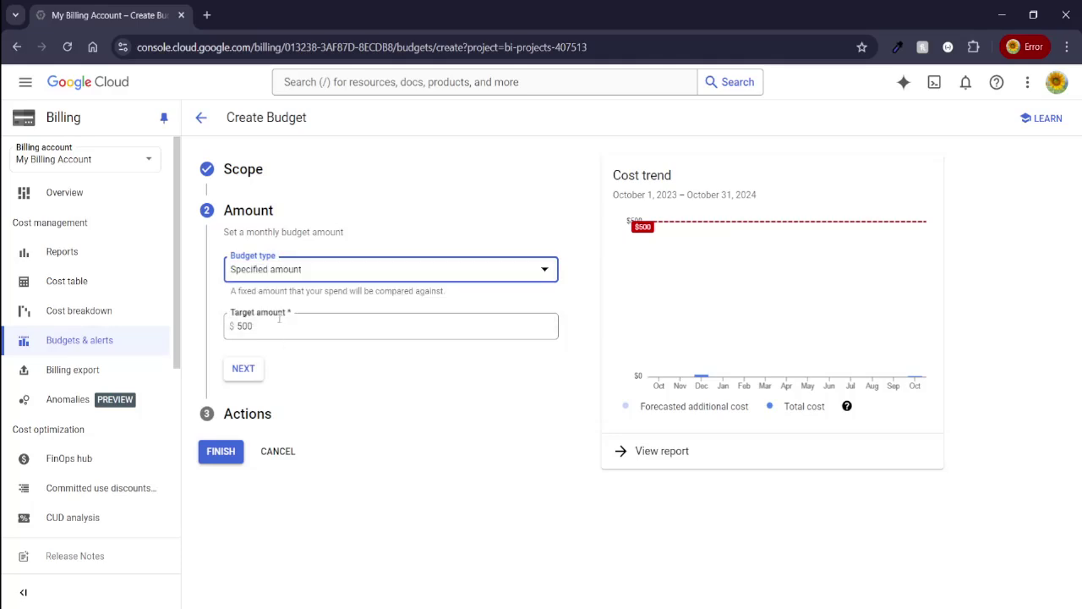
click(250, 377)
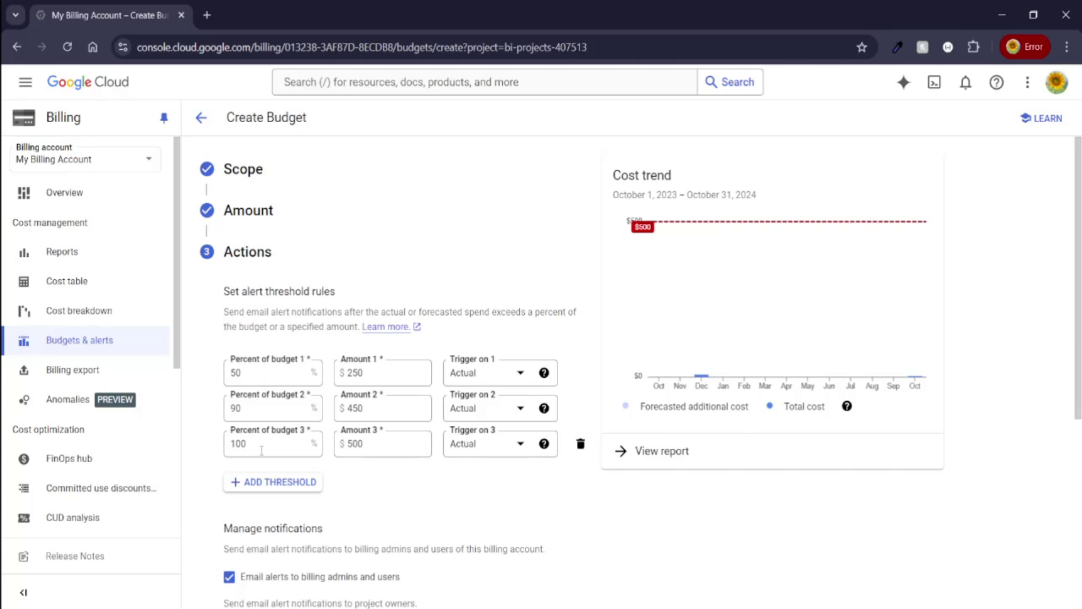
Examine the amount of the 100% alert threshold and the trigger options available for the 50% threshold
click(364, 447)
double_click(364, 446)
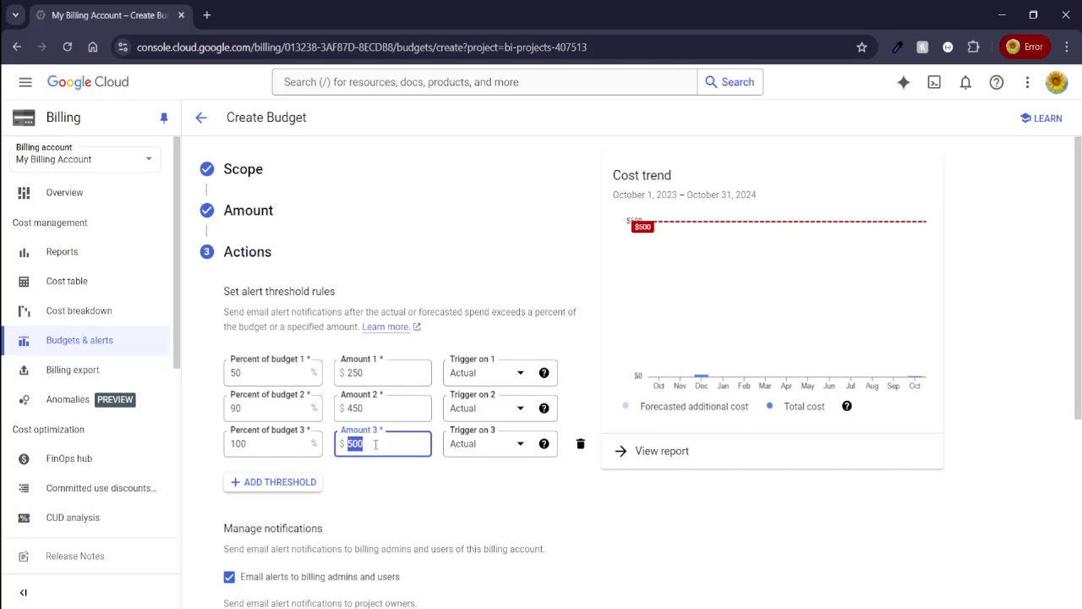
click(515, 374)
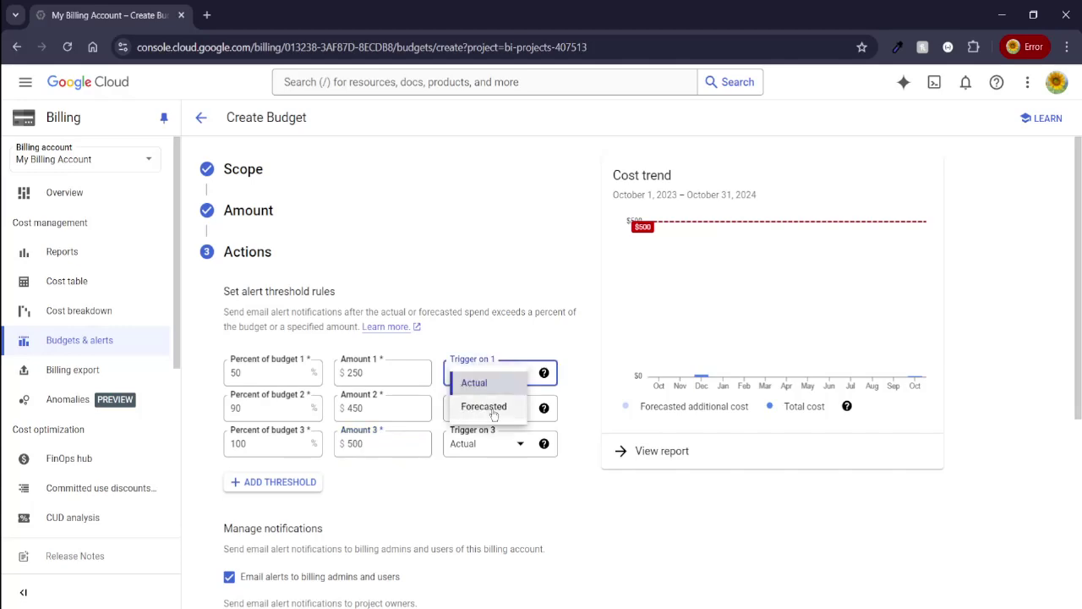
click(496, 346)
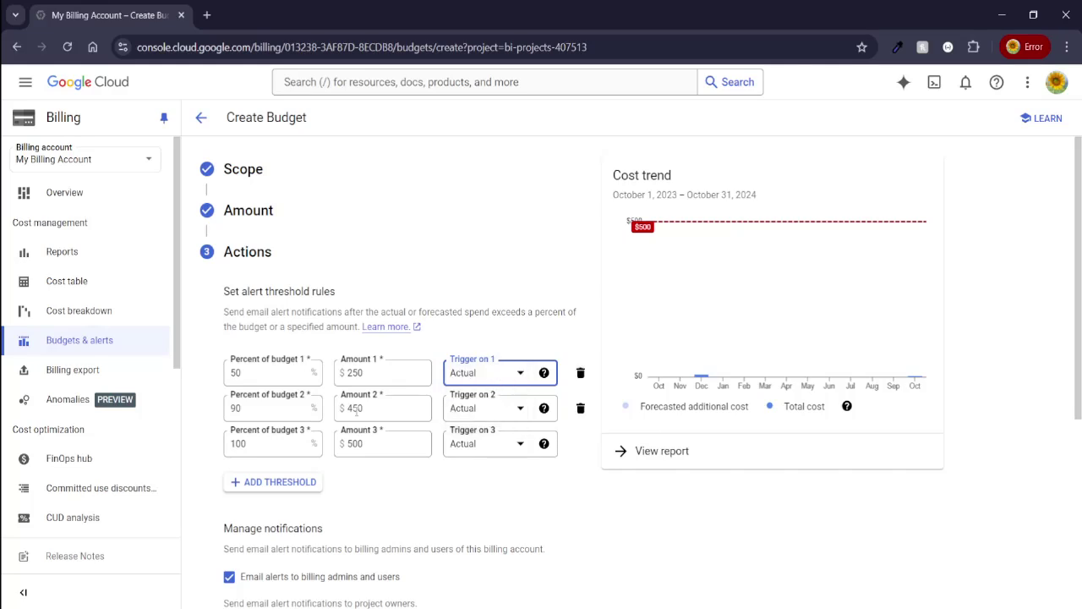
Add a fourth alert threshold rule and delete it again
scroll(343, 437, down, 3)
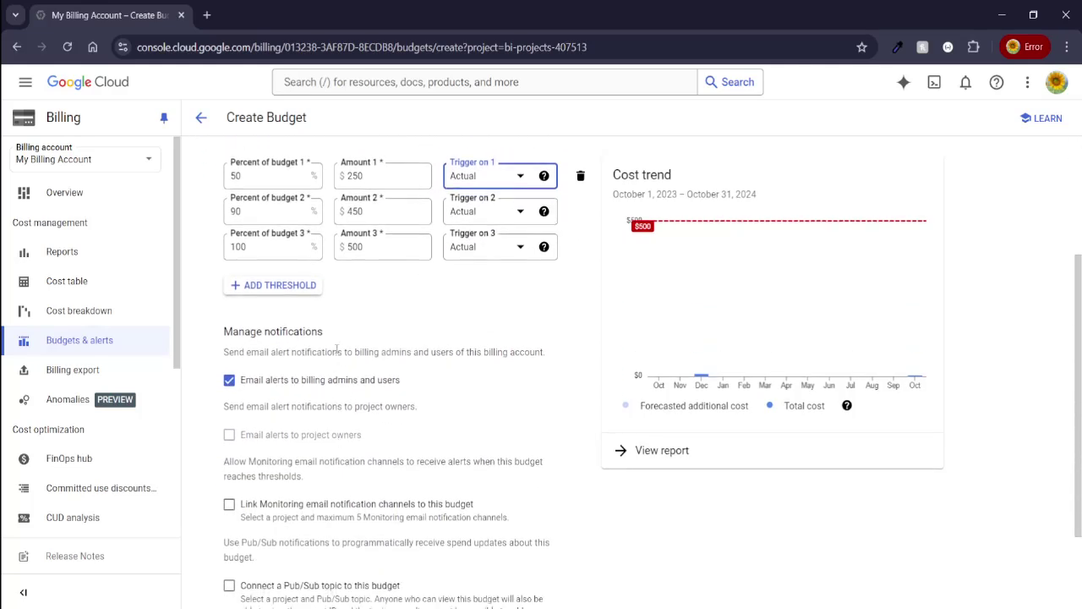
click(280, 285)
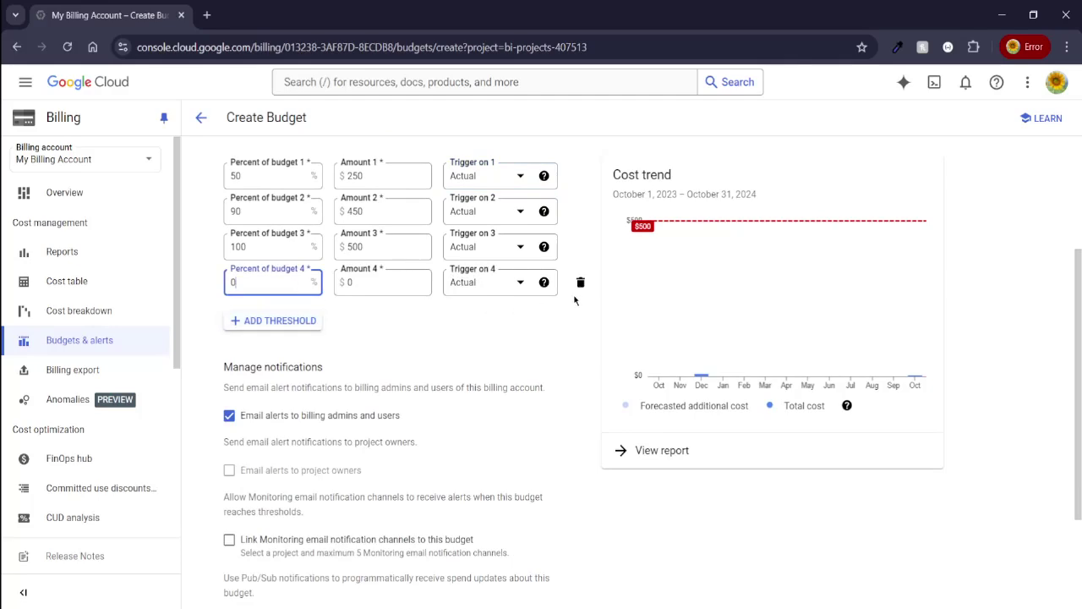
click(580, 282)
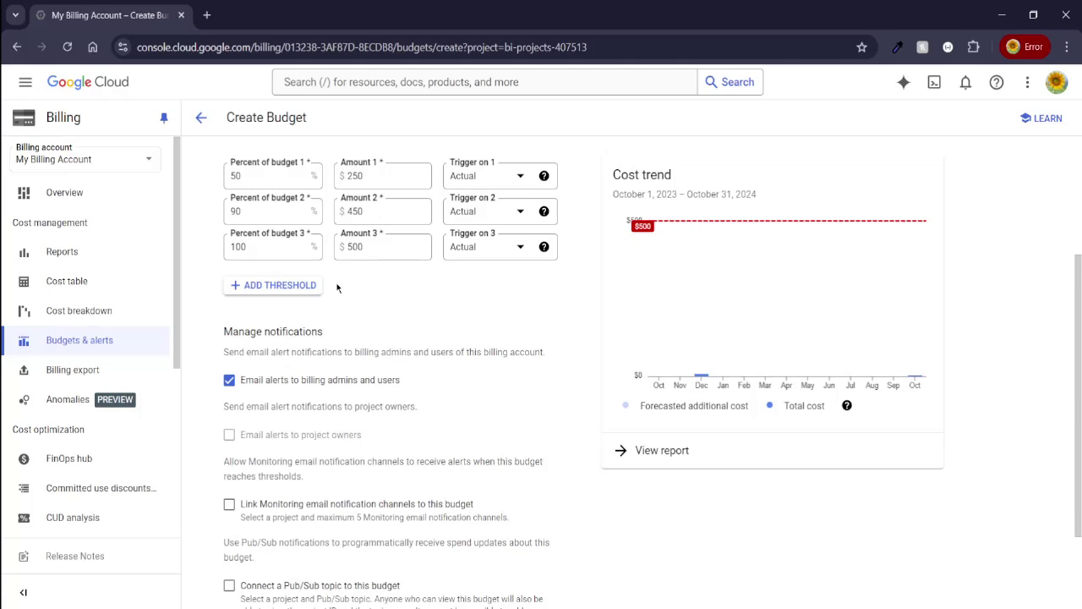
Turn on linking Monitoring email notification channels to the budget to view its project setting, and turn it off again
scroll(339, 290, down, 1)
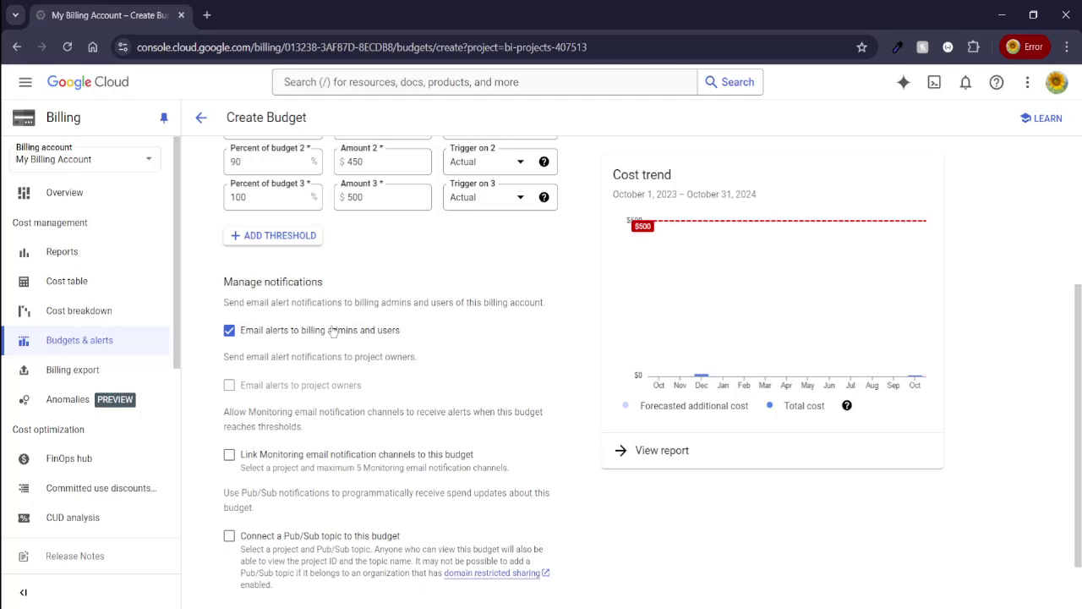
scroll(332, 330, down, 2)
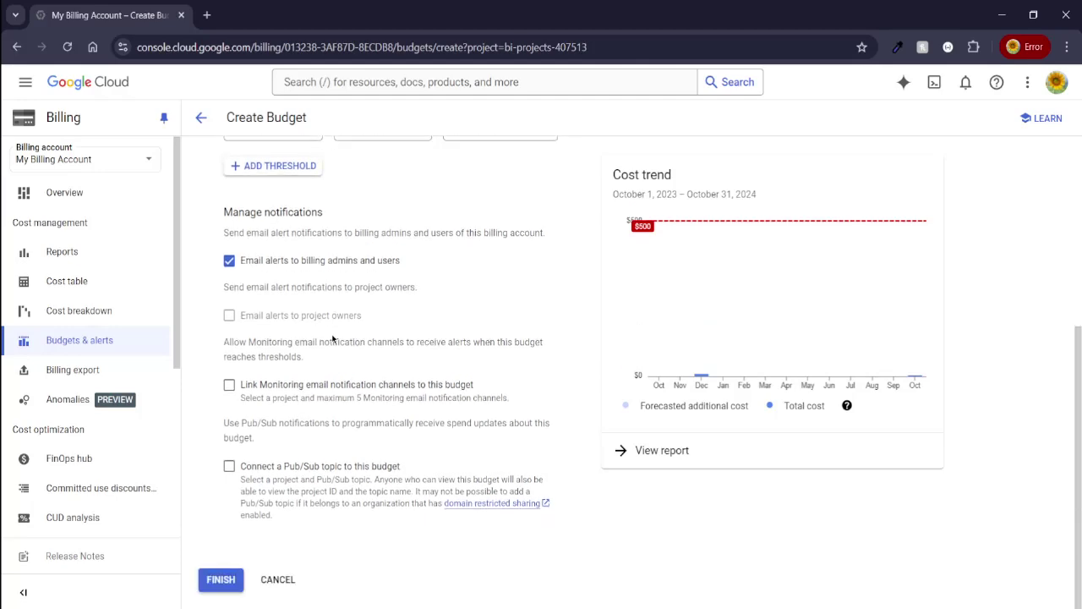
click(228, 385)
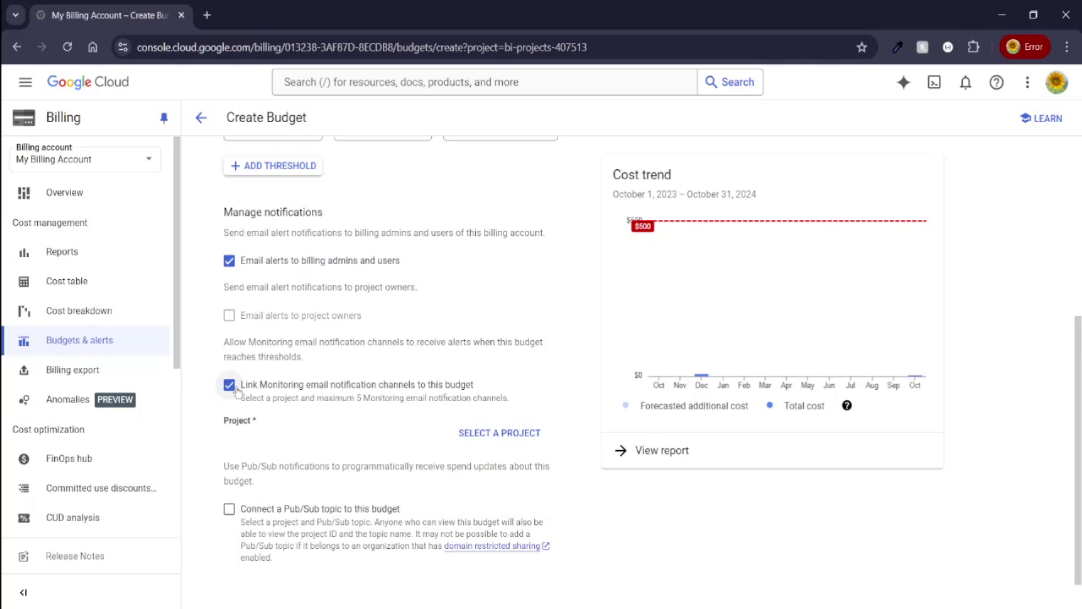
click(229, 386)
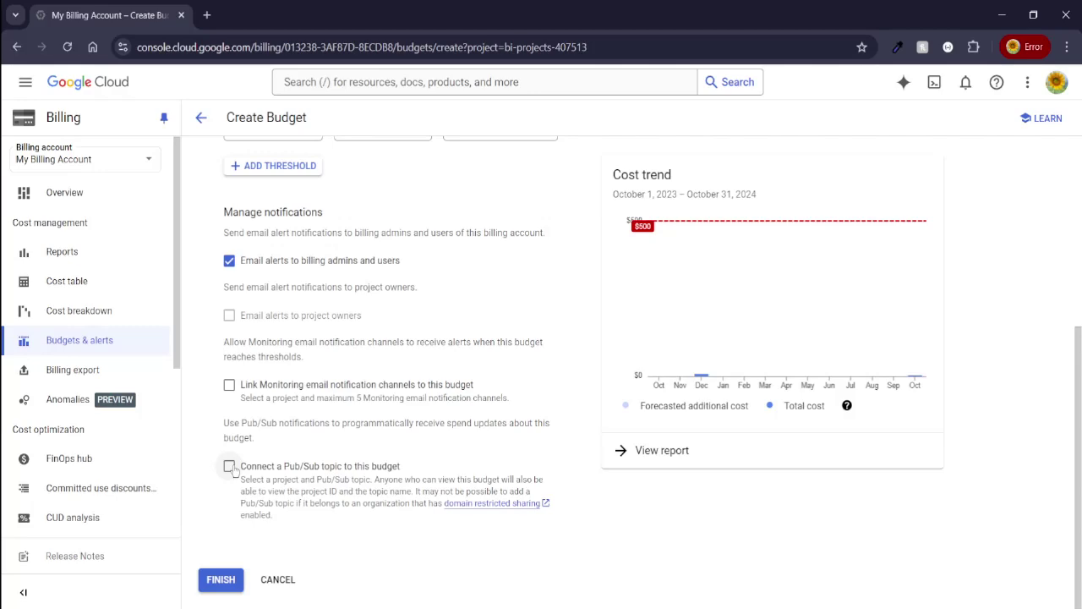
Review the notification settings and finish creating the budget with email alerts to billing admins and users
scroll(229, 467, up, 2)
scroll(326, 391, down, 2)
click(225, 578)
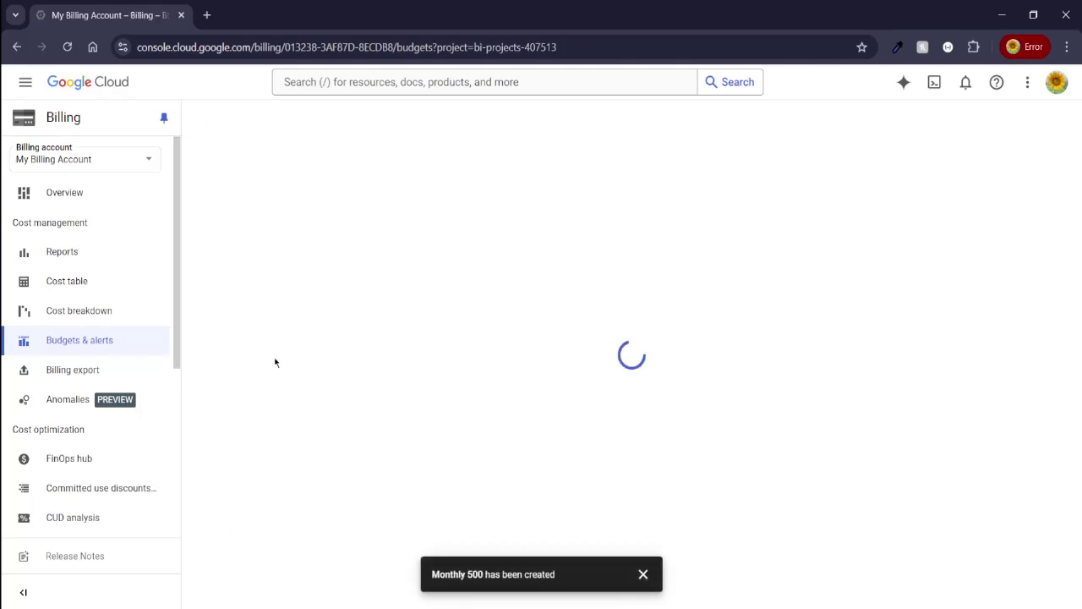